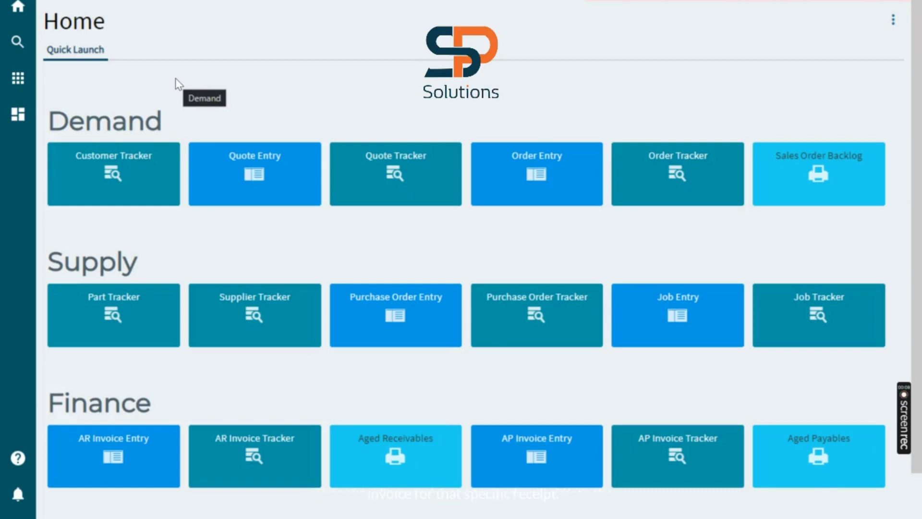
Step: Launch AP Invoice Entry from Financial Management > Accounts Payable > General Operations
left_click(18, 78)
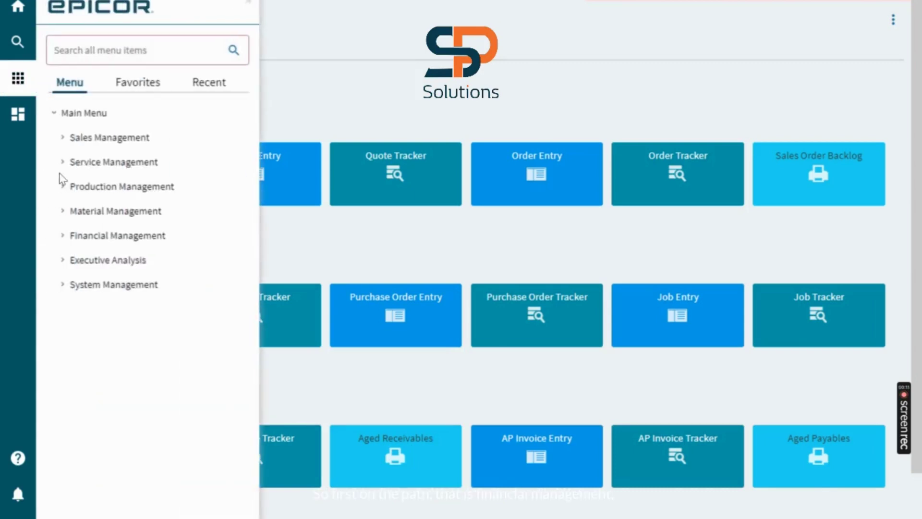
left_click(64, 235)
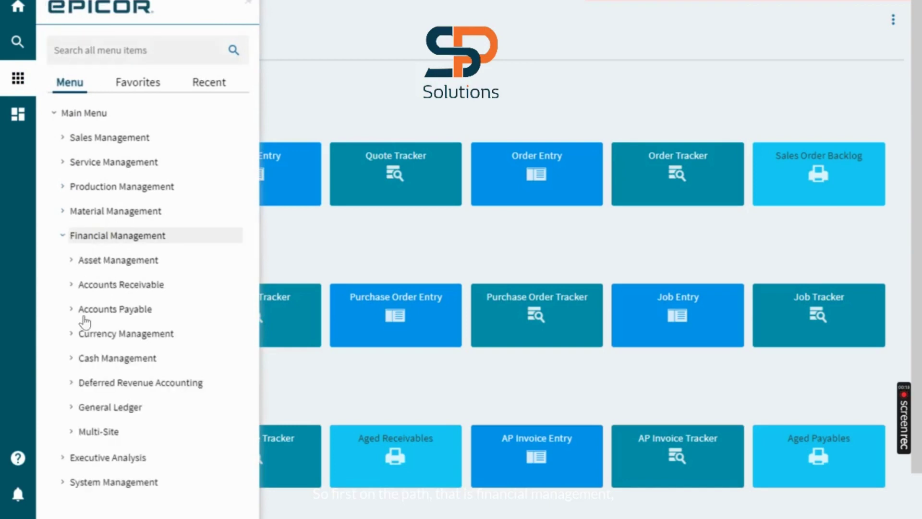
left_click(86, 310)
left_click(129, 362)
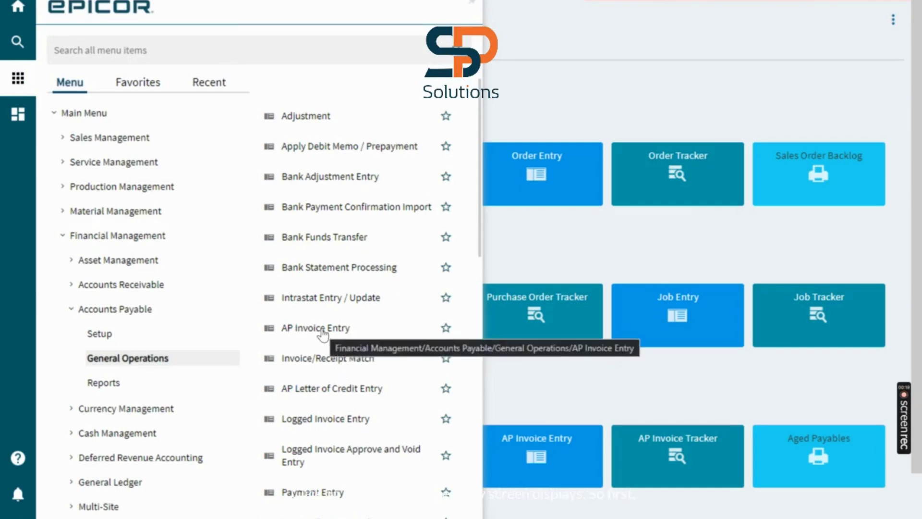
left_click(323, 331)
key("super+Tab")
Step: Create a new AP invoice group named SP159
left_click(491, 163)
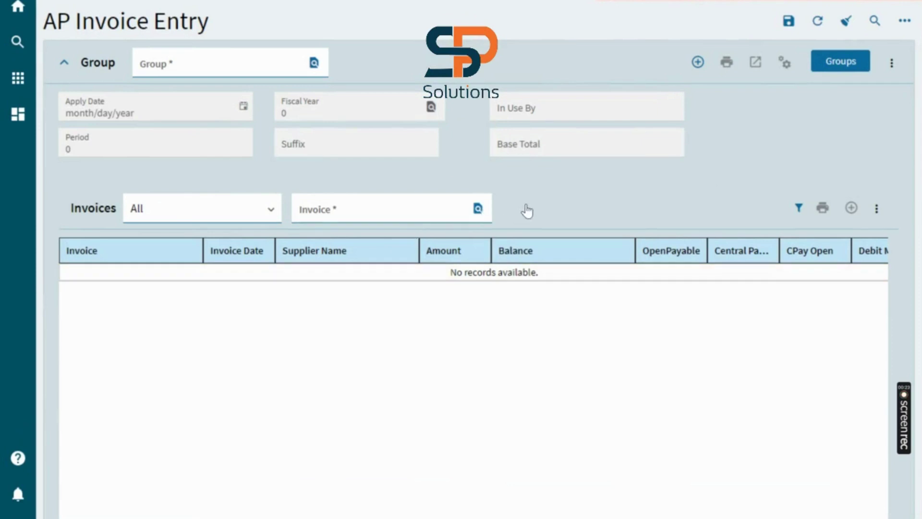
left_click(699, 65)
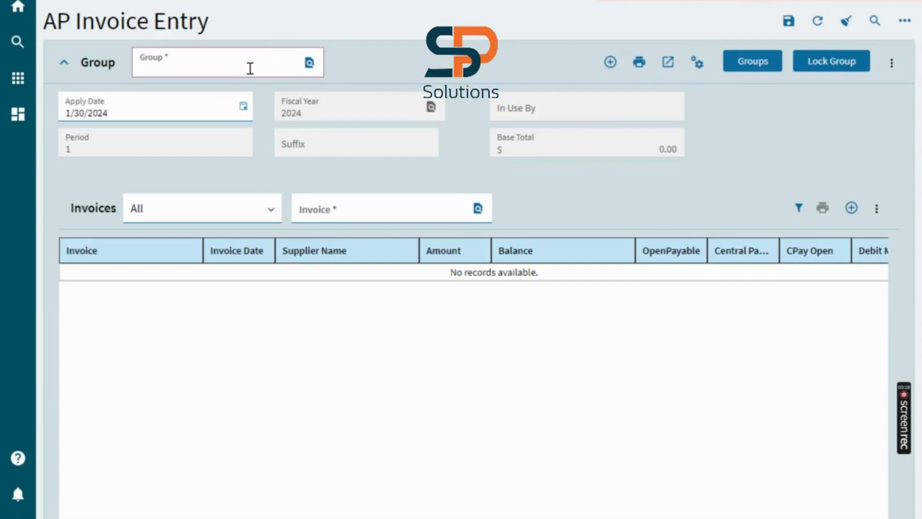
type("SP159")
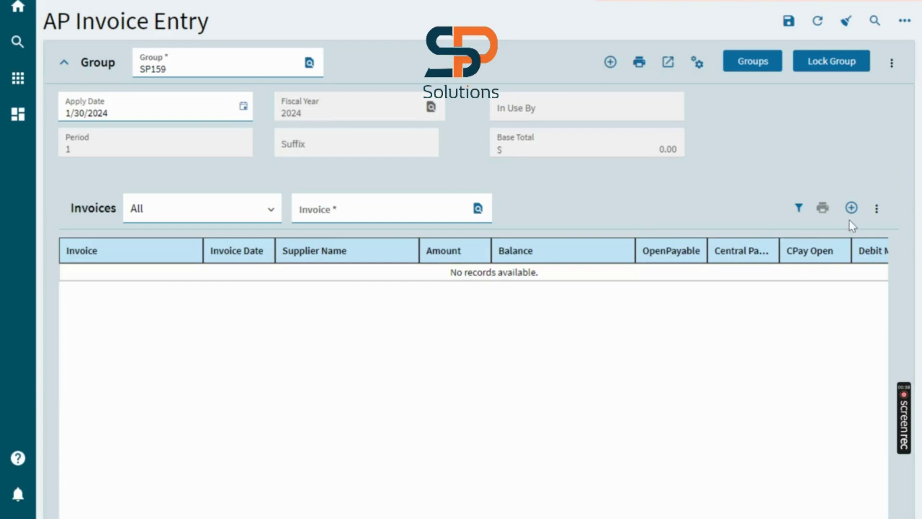
left_click(877, 209)
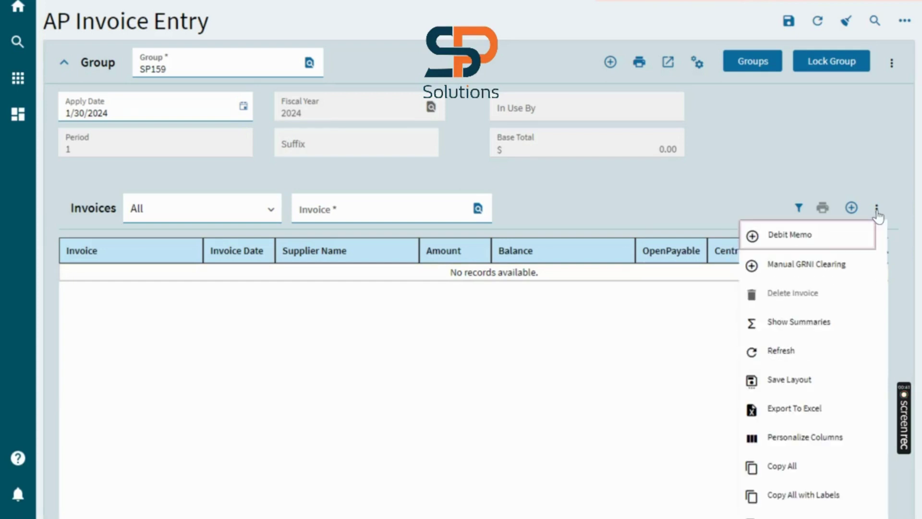
left_click(877, 214)
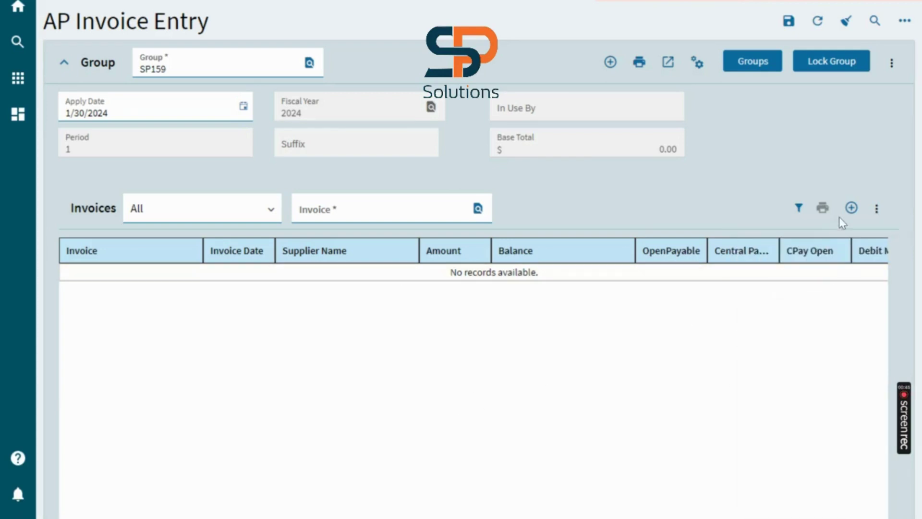
Step: Add invoice 124589 dated 1/30/2024 with description 'AP Invoice' and save it
left_click(851, 210)
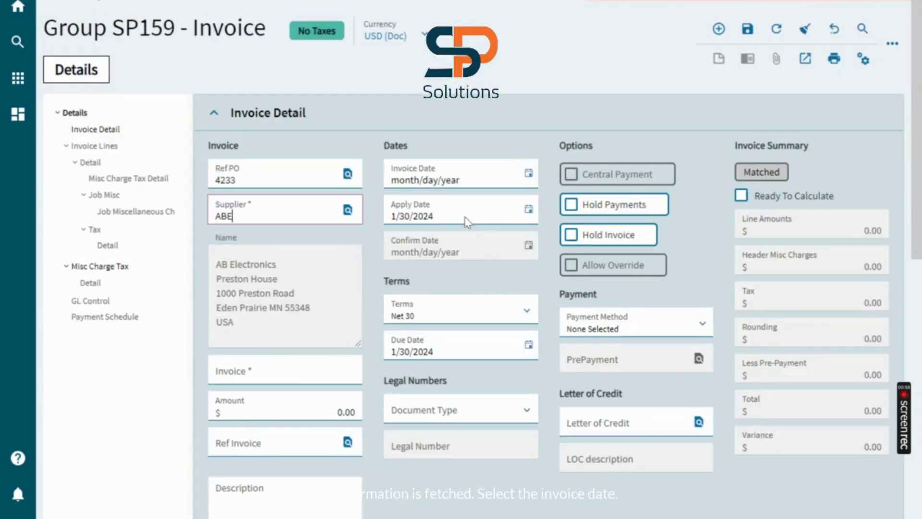
left_click(528, 174)
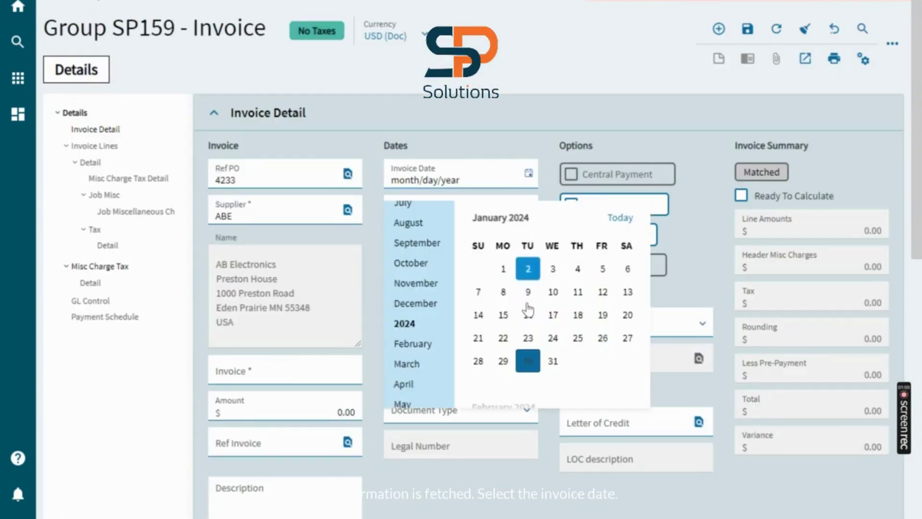
left_click(528, 361)
left_click(280, 369)
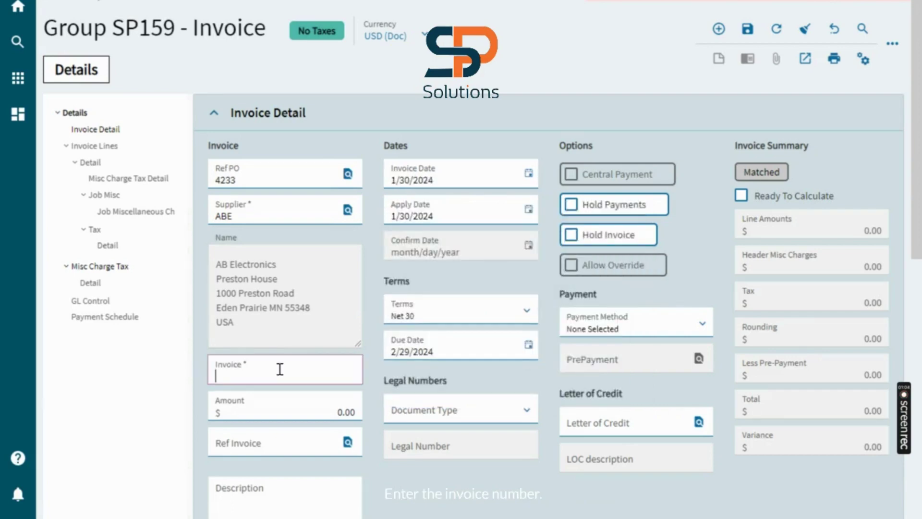
type("124589")
left_click(274, 504)
type("AP Invoice")
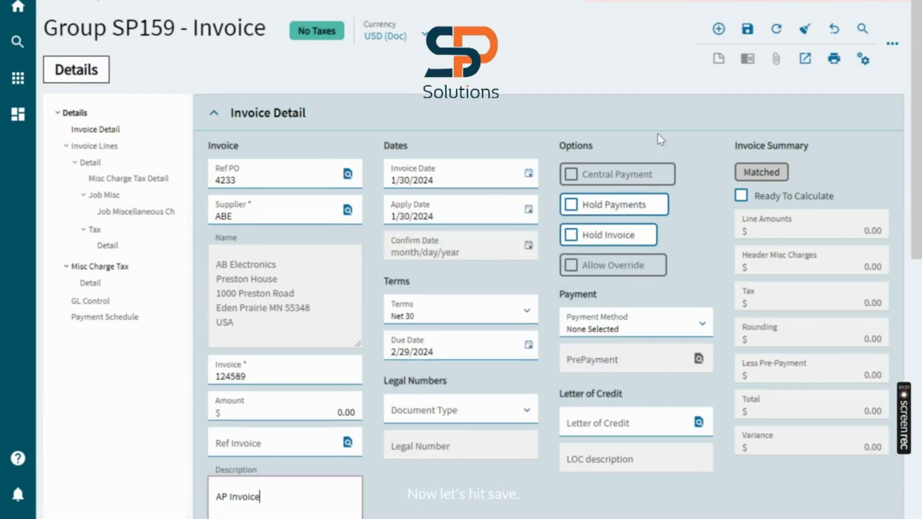
left_click(748, 30)
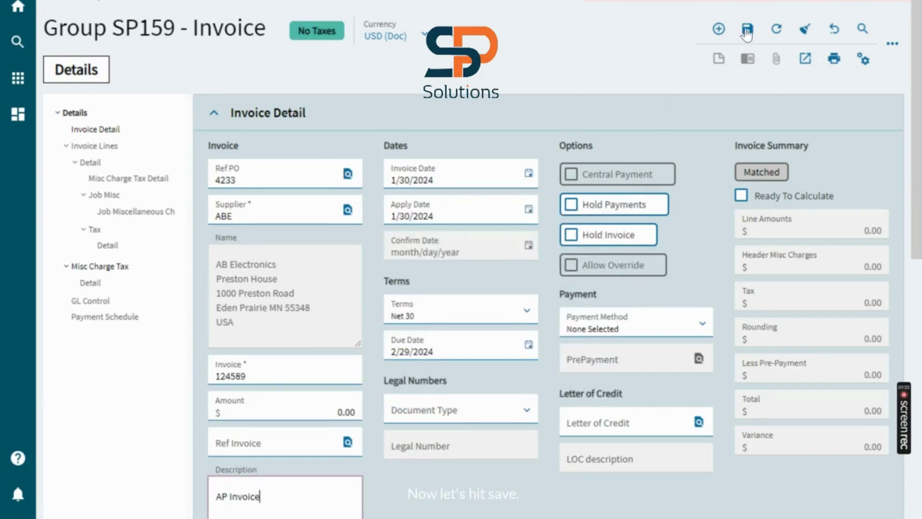
Step: Add and save an advance billing line for PO 4233 line 1 with extended amount 1,000.00
left_click(91, 164)
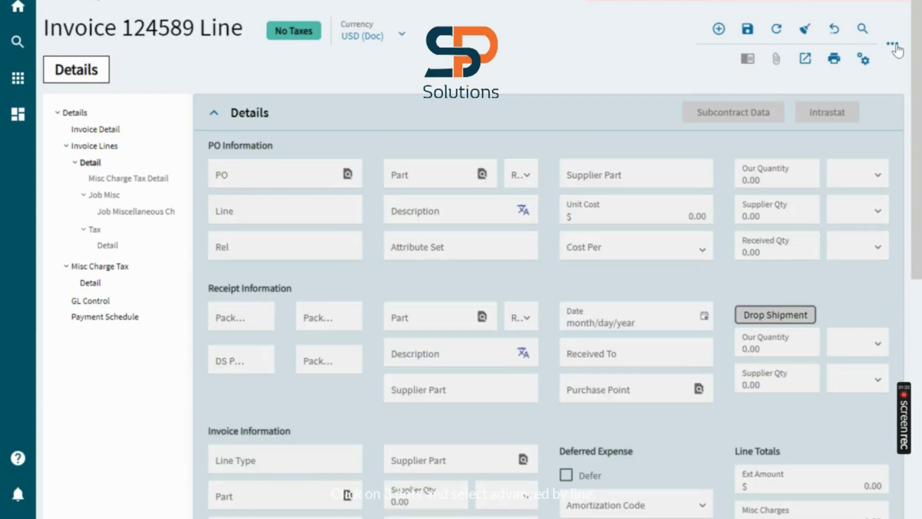
left_click(891, 44)
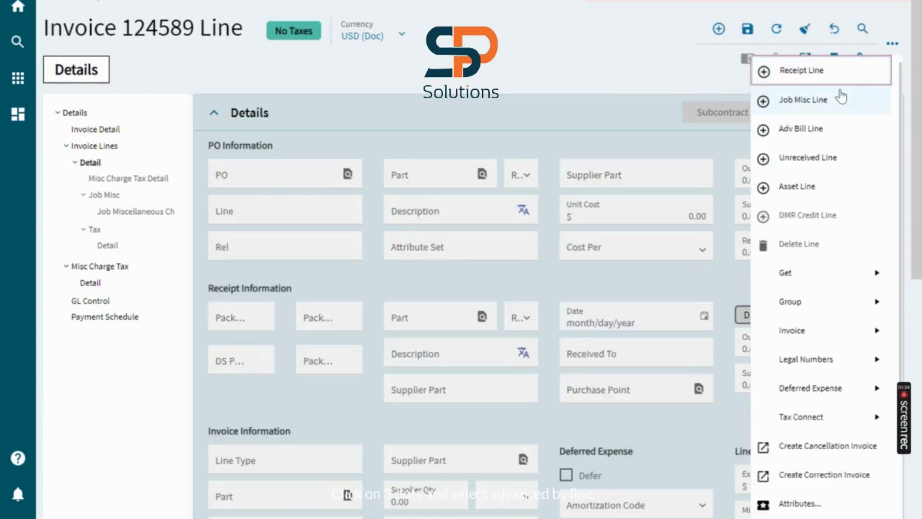
left_click(812, 130)
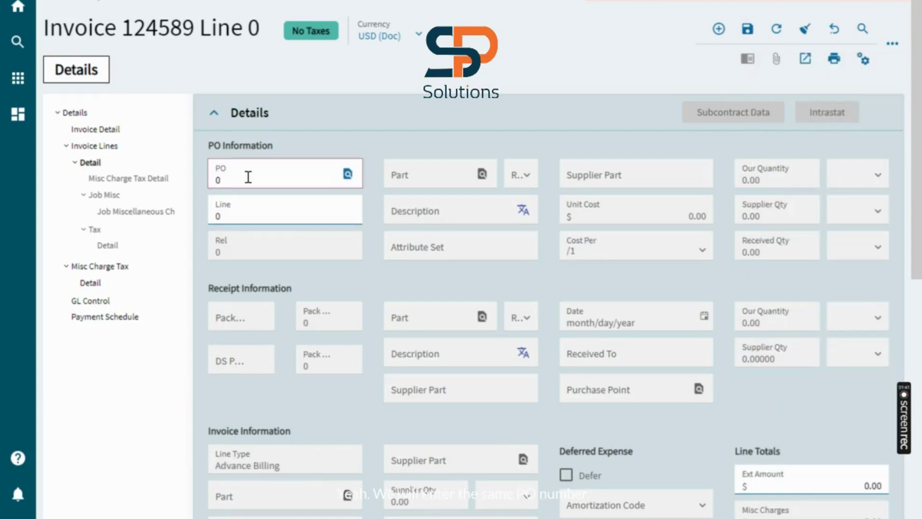
type("4233")
key("Tab")
type("1")
key("Tab")
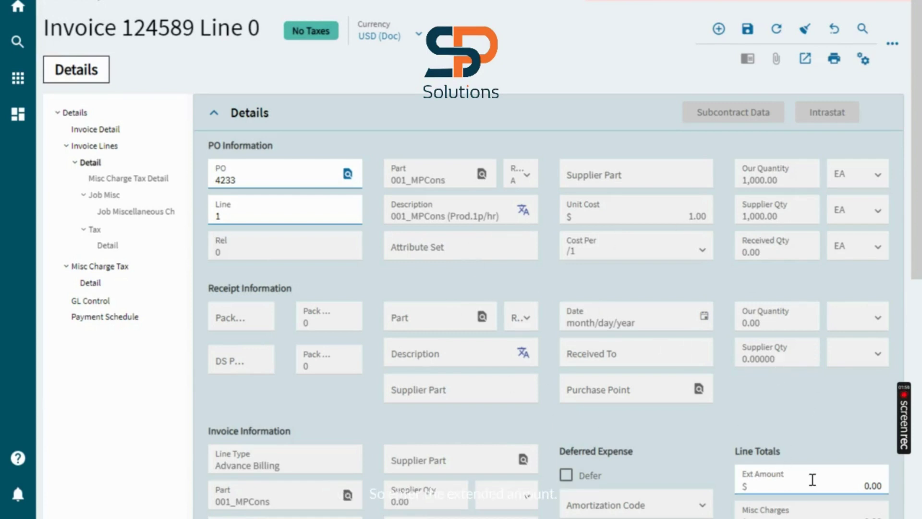
left_click(813, 480)
type("1,000")
key("Tab")
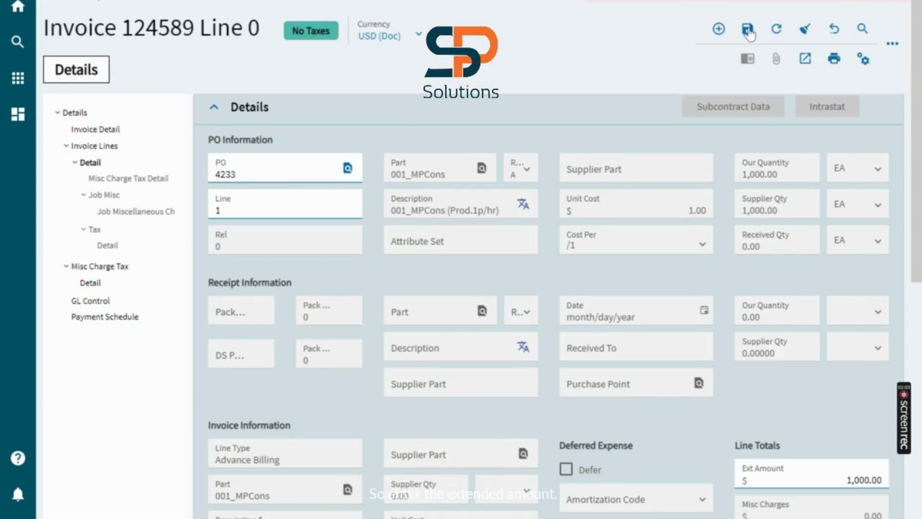
key("ctrl+s")
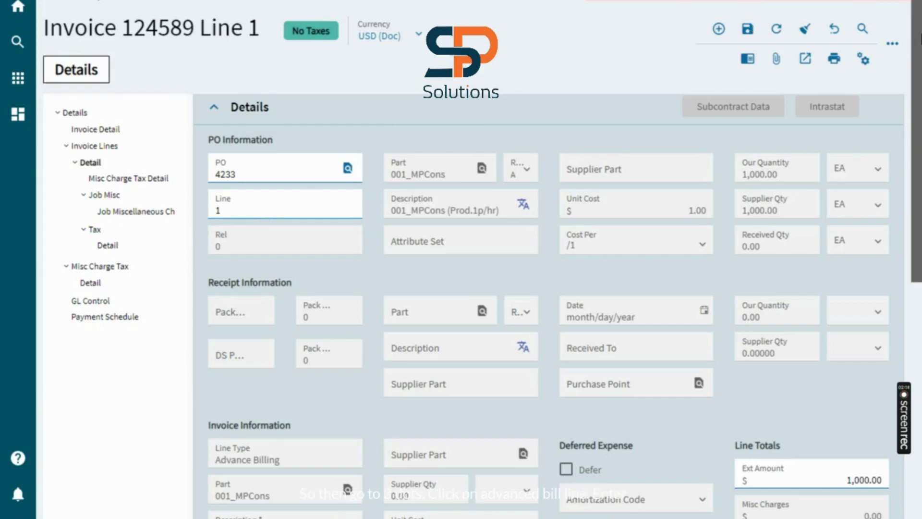
Step: Add and save an advance billing line for PO 4233 line 2 with extended amount 500.00
left_click(894, 44)
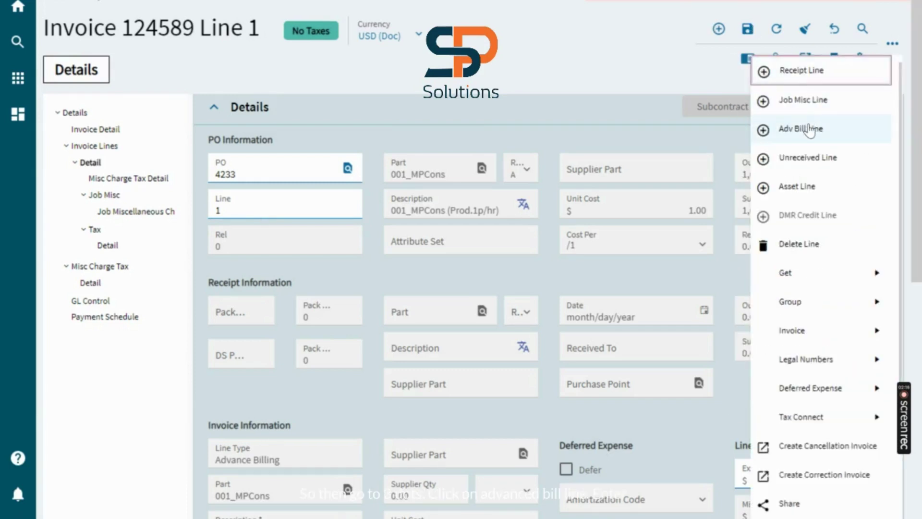
left_click(811, 129)
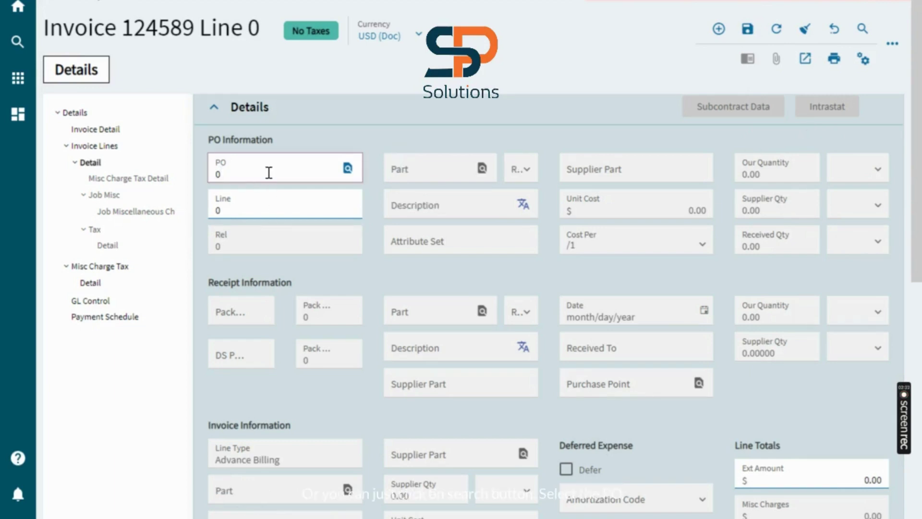
left_click(347, 168)
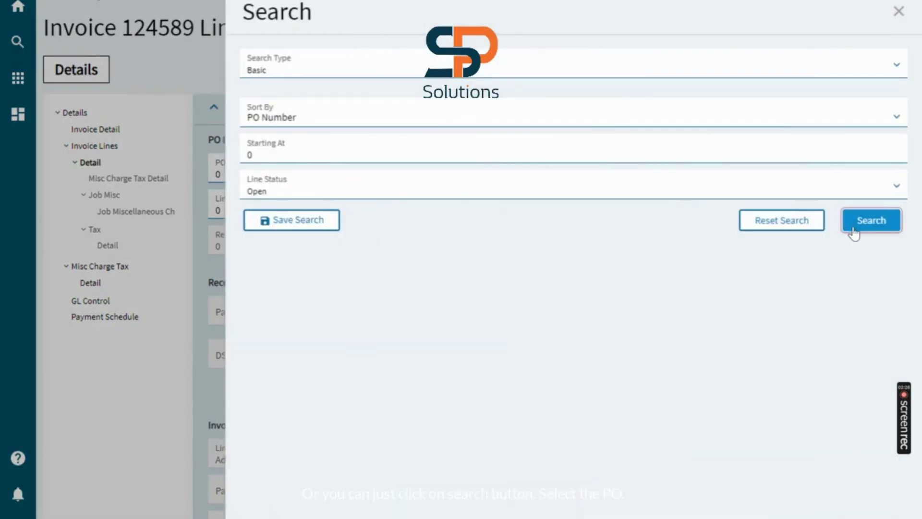
left_click(853, 234)
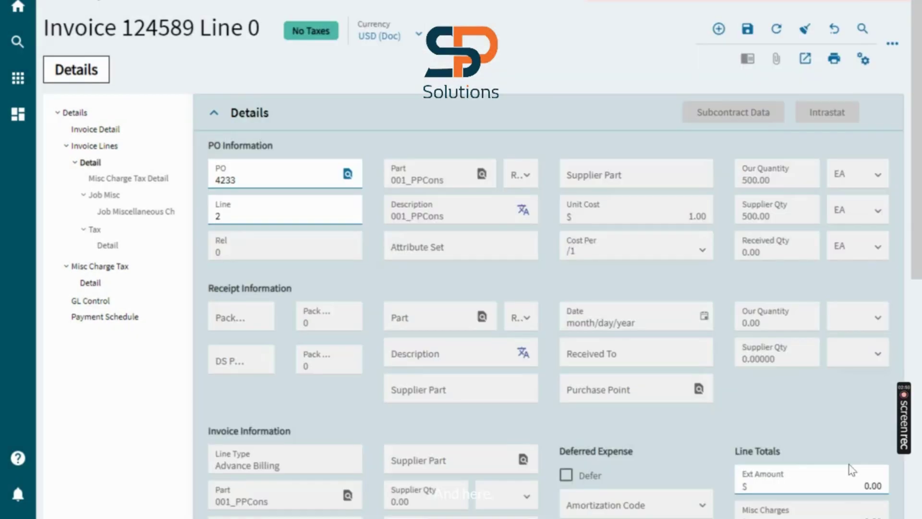
left_click(848, 482)
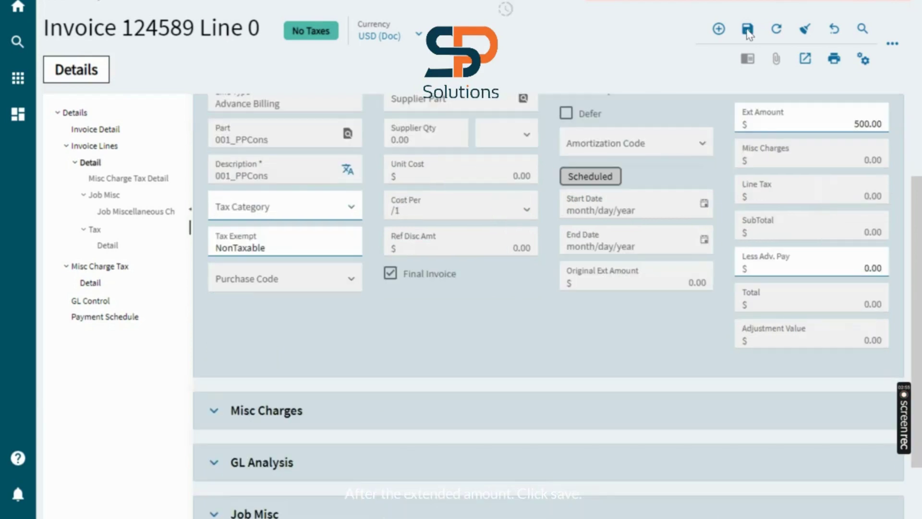
left_click(747, 28)
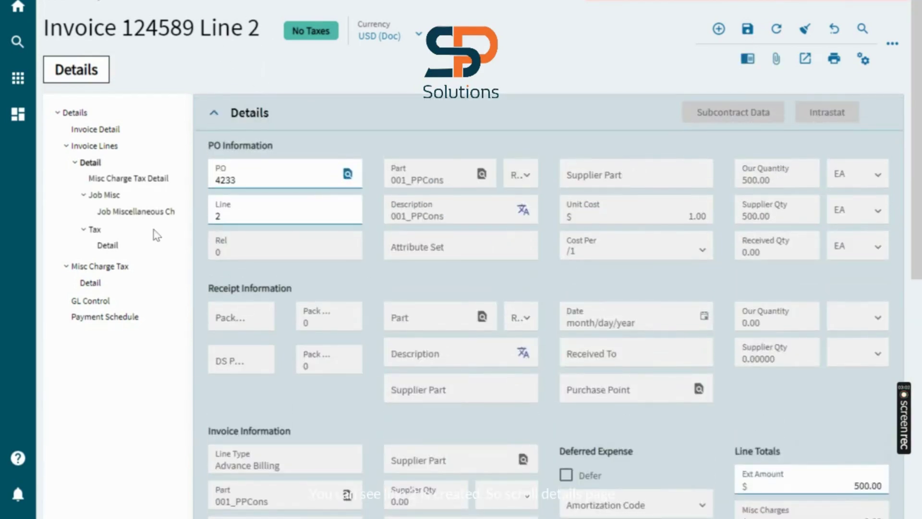
left_click(75, 113)
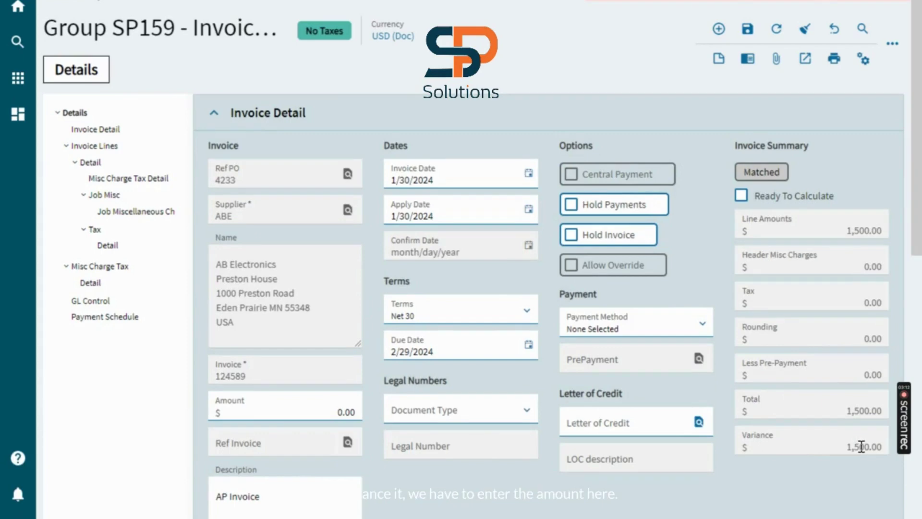
Step: Enter 1,500.00 as the invoice amount, bringing variance to 0.00, and save
left_click(265, 409)
type("1500")
key("Tab")
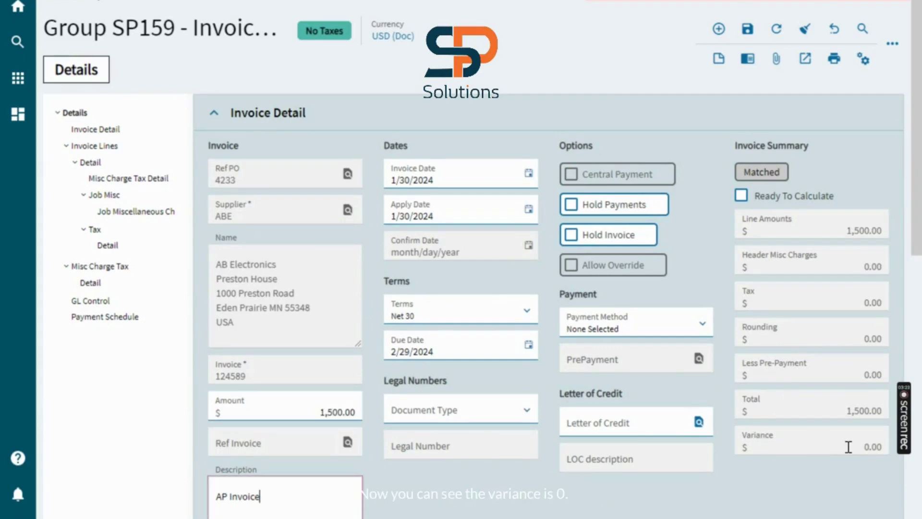
left_click(748, 29)
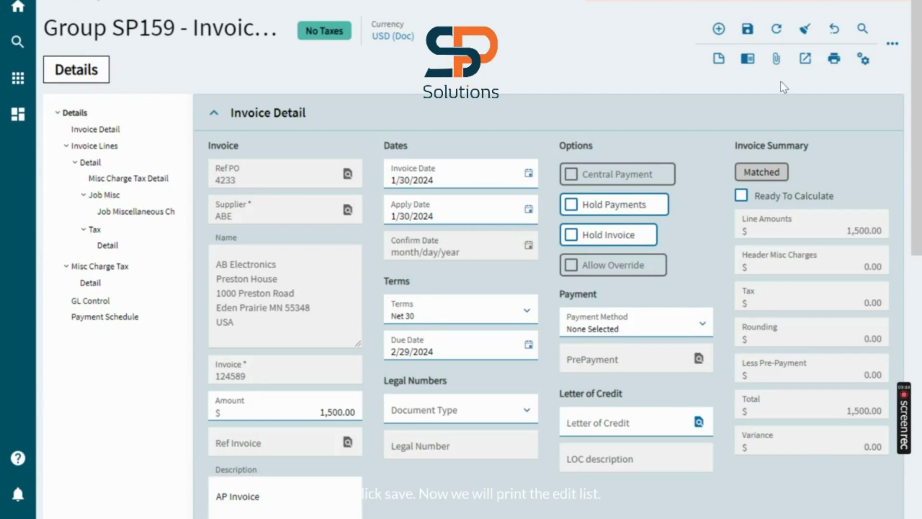
Step: Print group SP159's edit list and check the 1,500.00 totals and GL recap
left_click(806, 60)
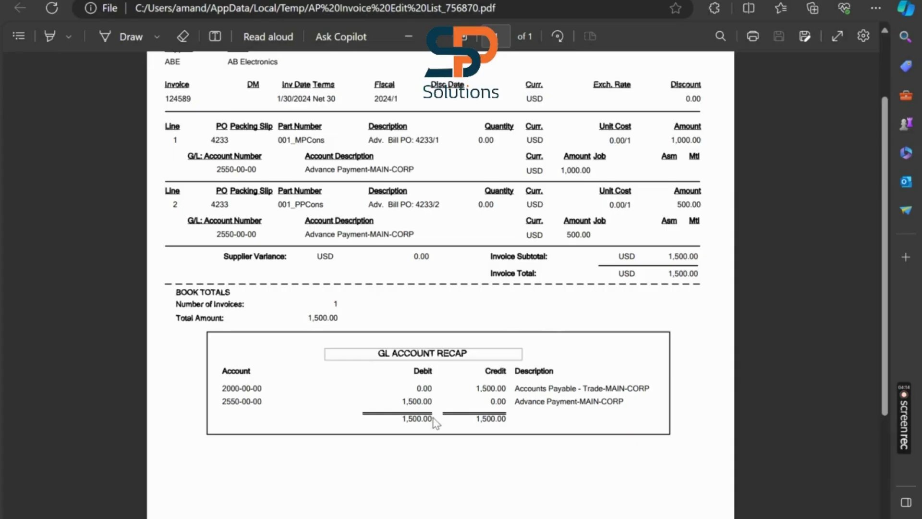
scroll(434, 326, "up", 2)
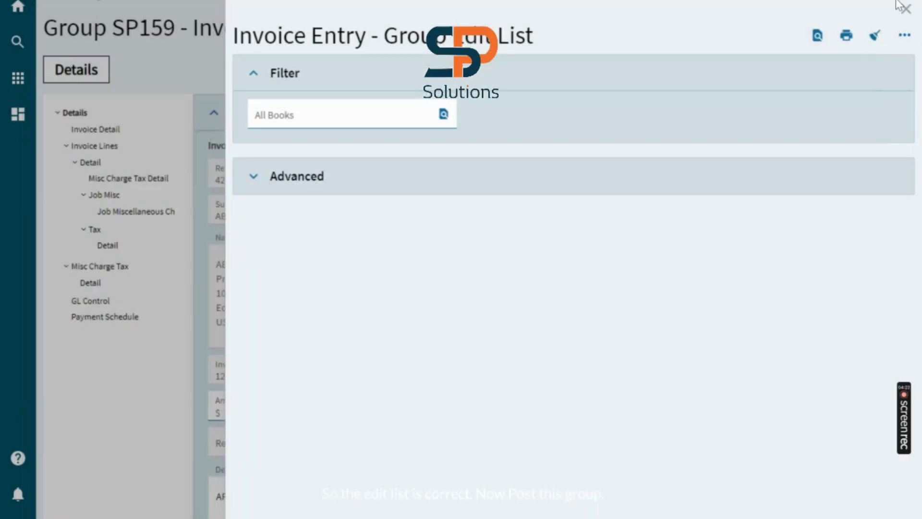
Step: Close the edit list panel and post invoice group SP159
left_click(905, 11)
left_click(906, 9)
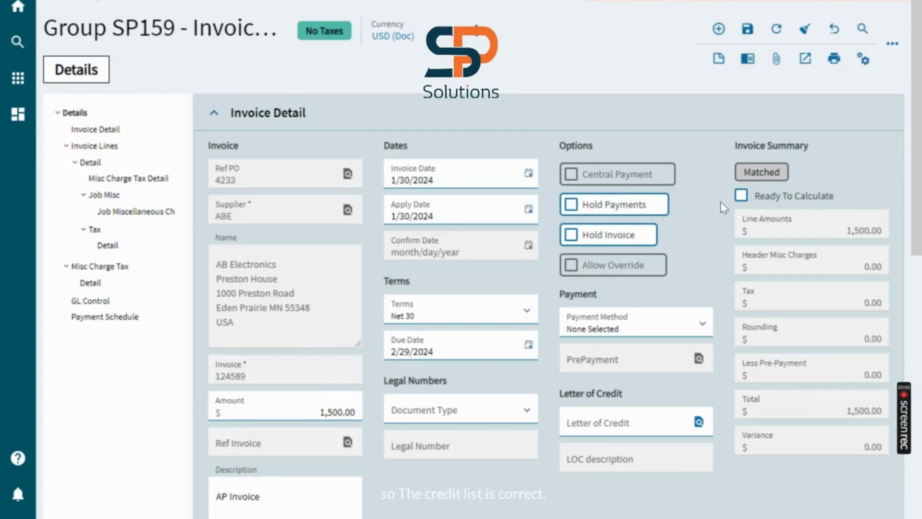
left_click(864, 60)
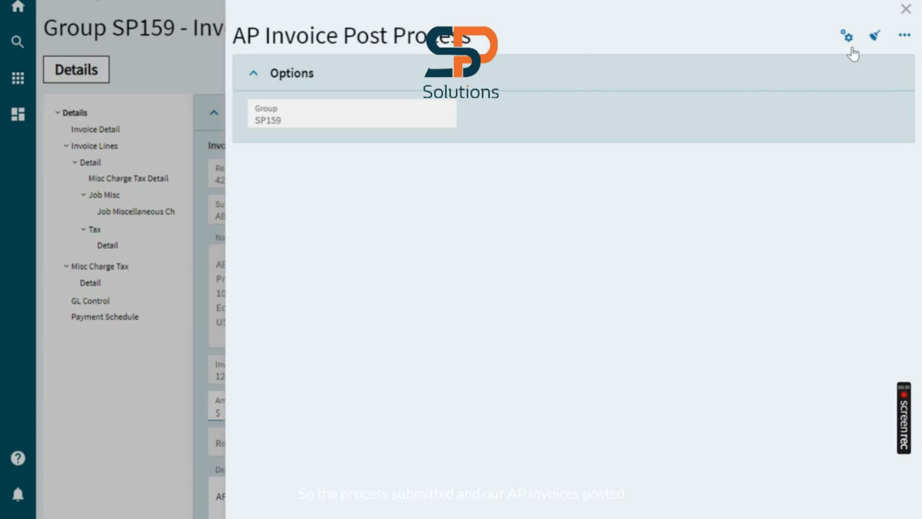
left_click(905, 9)
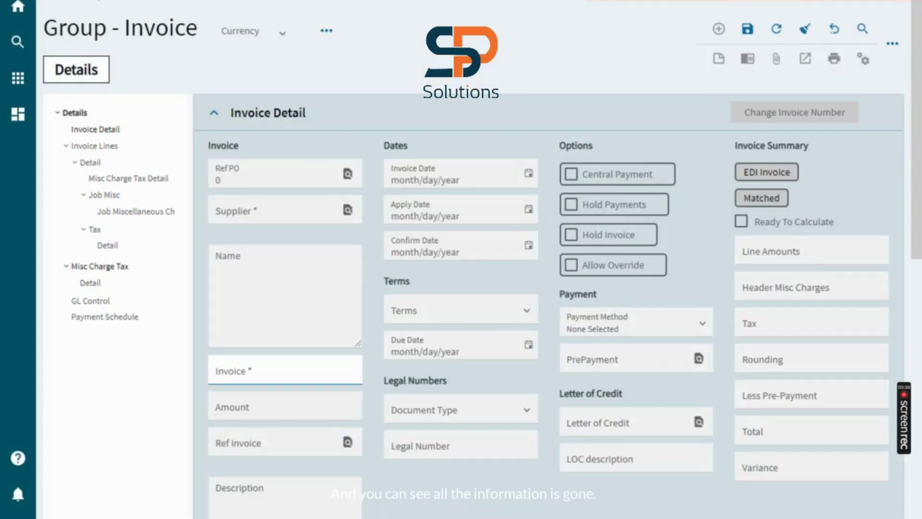
Step: Open Receipt Entry from Material Management > Shipping / Receiving > General Operations
left_click(73, 5)
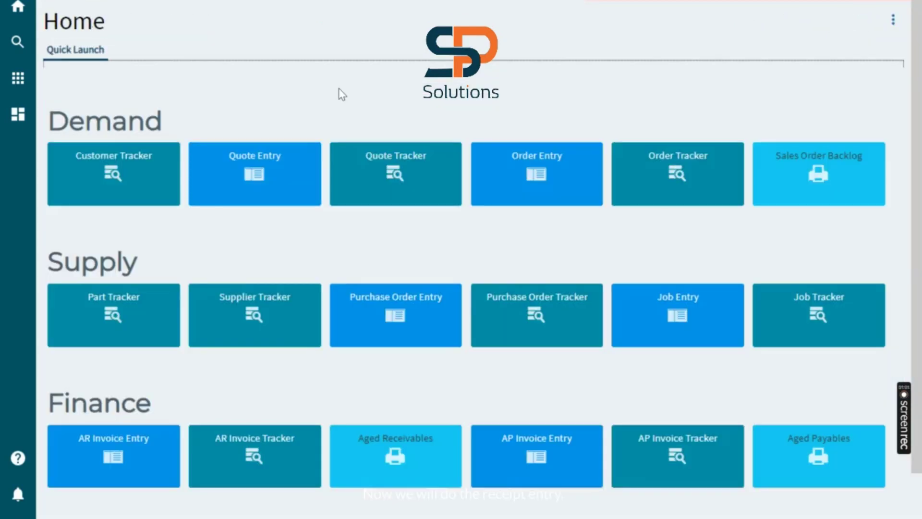
left_click(18, 78)
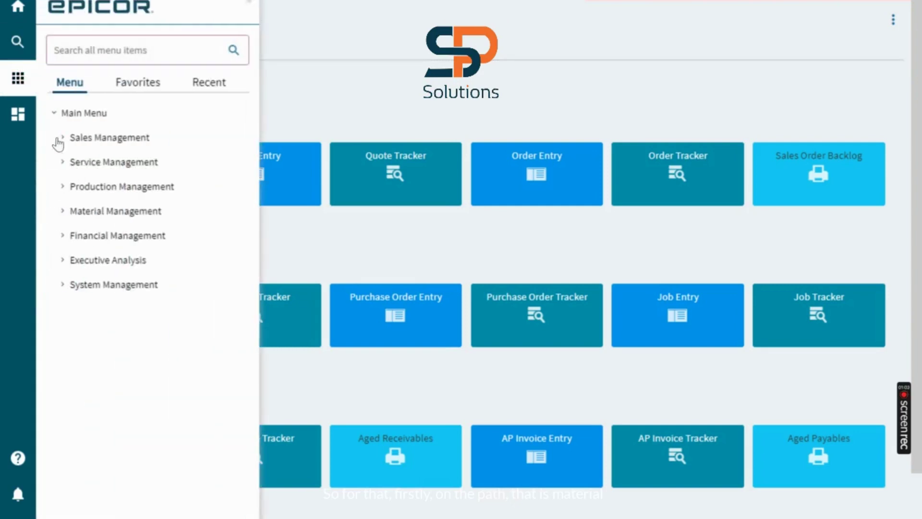
left_click(62, 211)
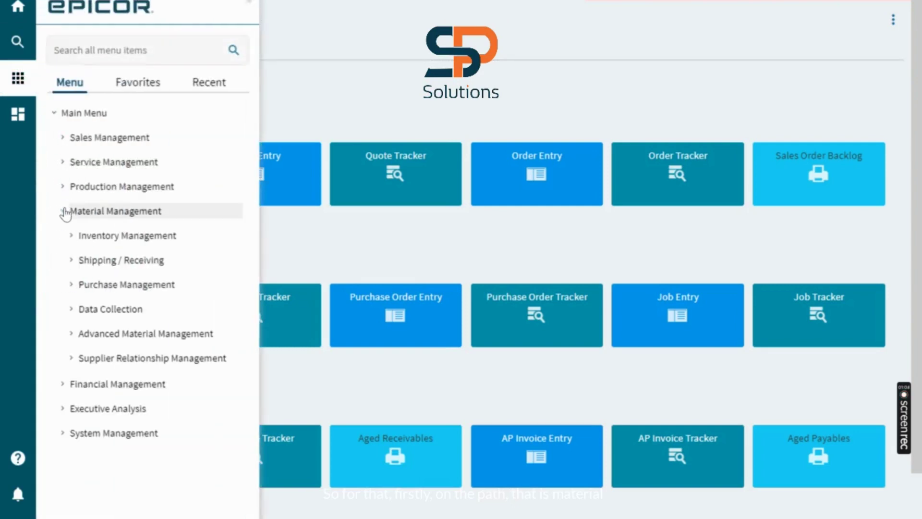
left_click(76, 263)
left_click(118, 311)
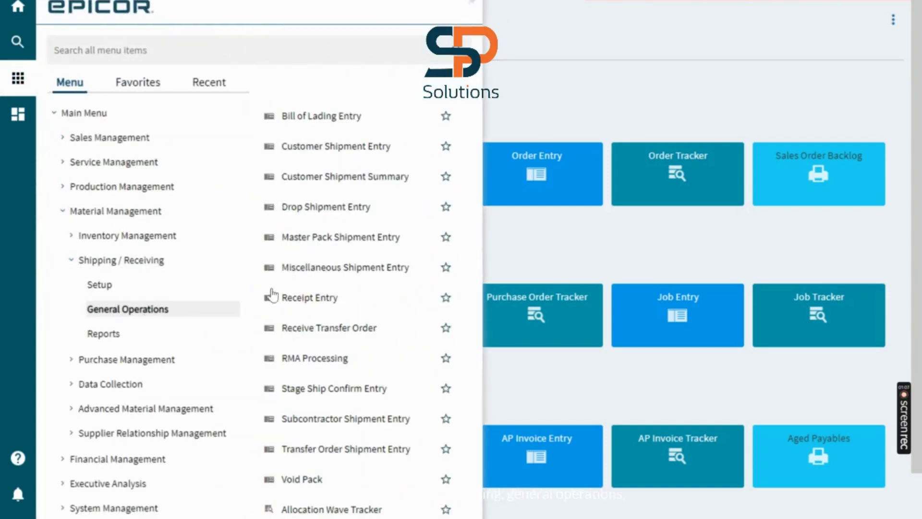
left_click(313, 297)
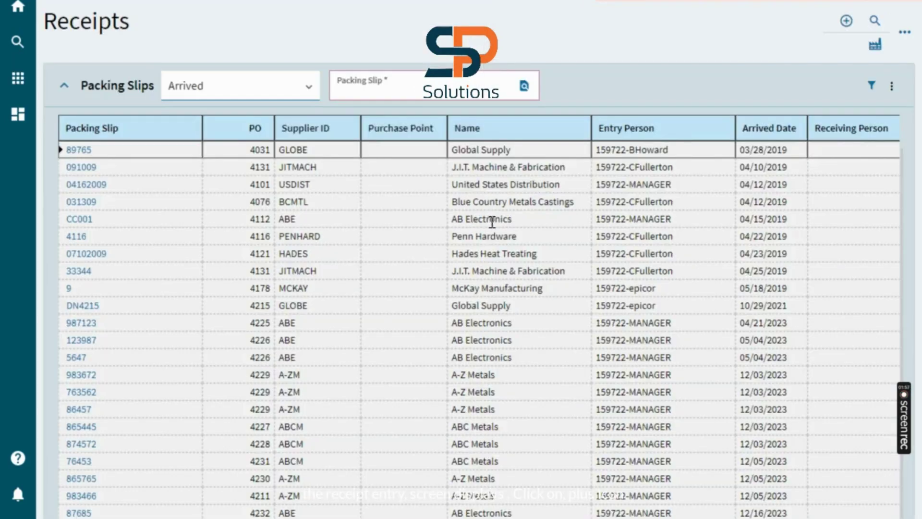
Step: Create and save receipt packing slip 65412 for PO 4233
left_click(847, 22)
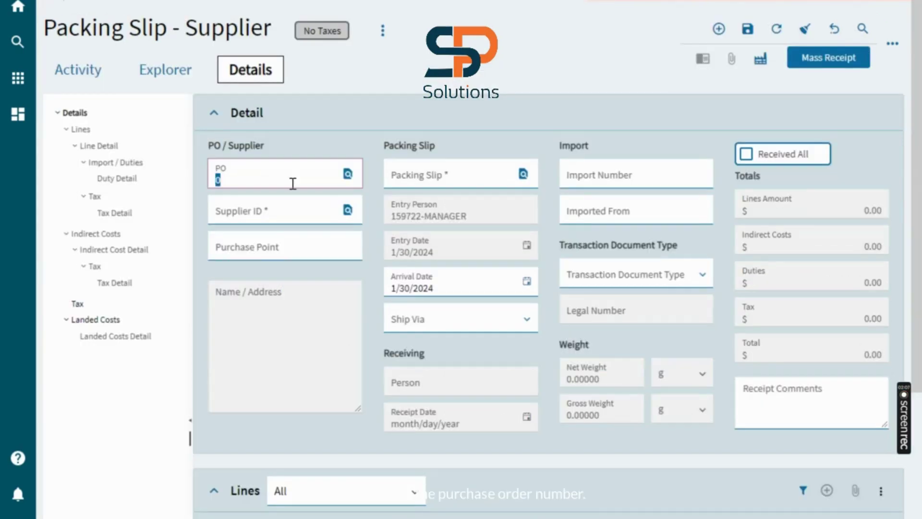
type("4233")
key("Tab")
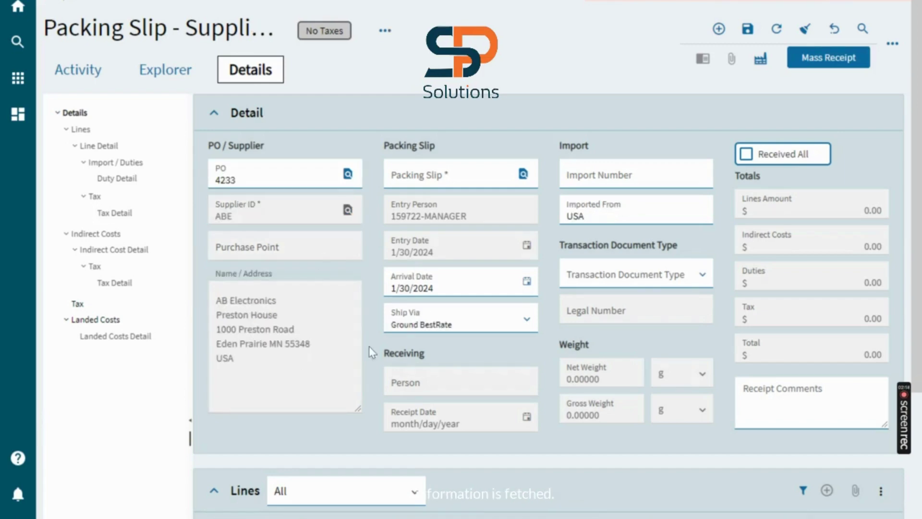
left_click(432, 178)
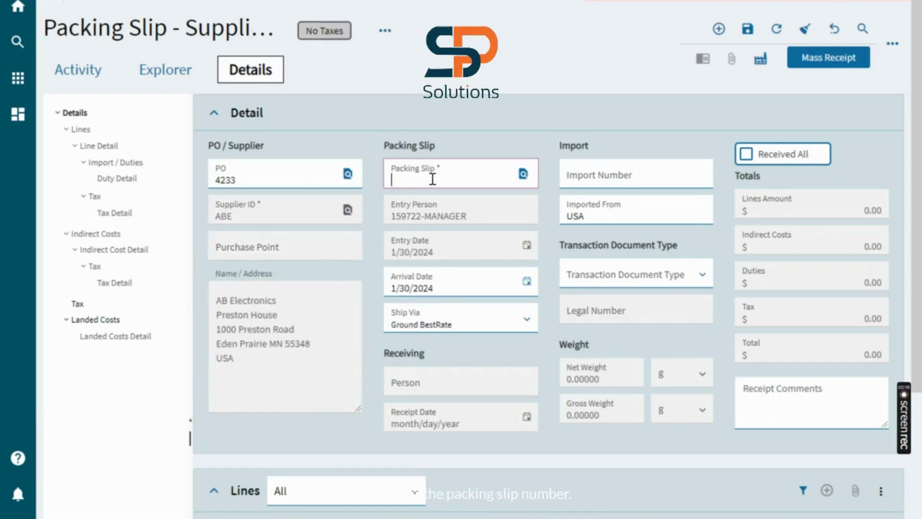
type("65412")
left_click(750, 30)
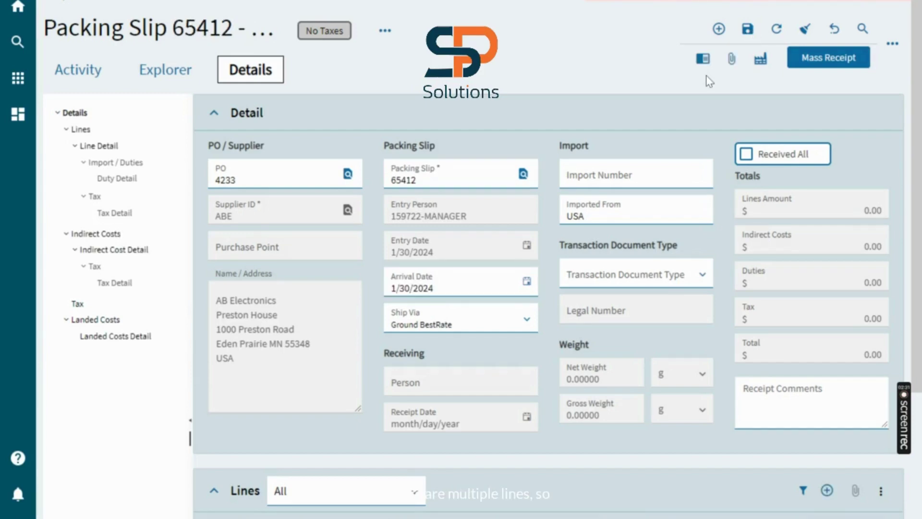
Step: Mass-receive both PO 4233 lines, 001_MPCons (1,000) and 001_PPCons (500), onto packing slip 65412
left_click(828, 57)
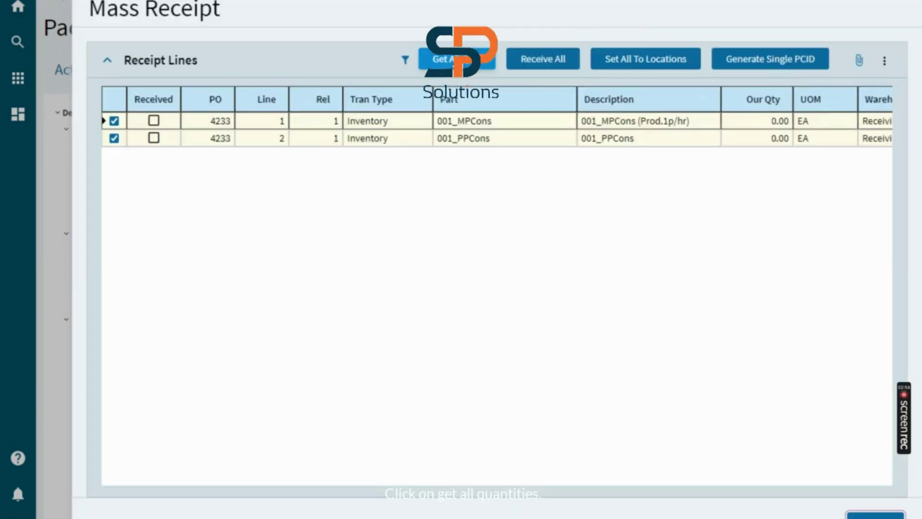
left_click(447, 59)
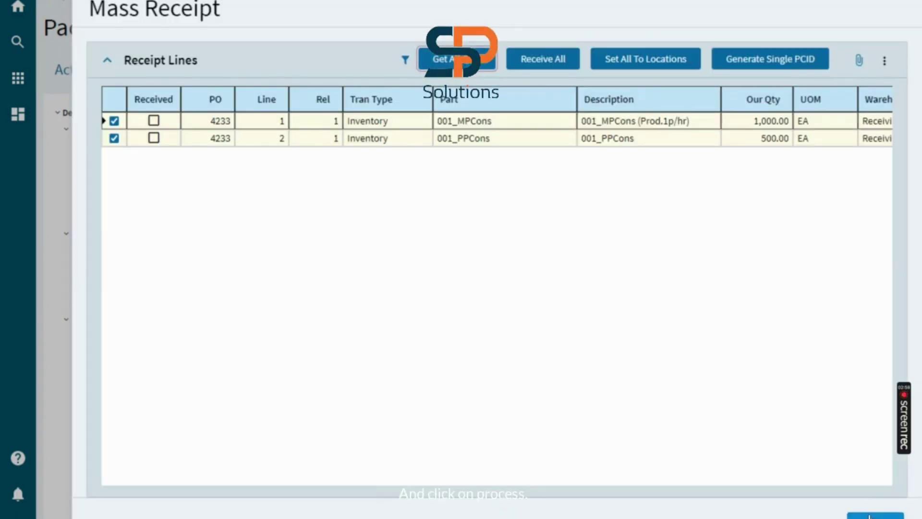
left_click(870, 517)
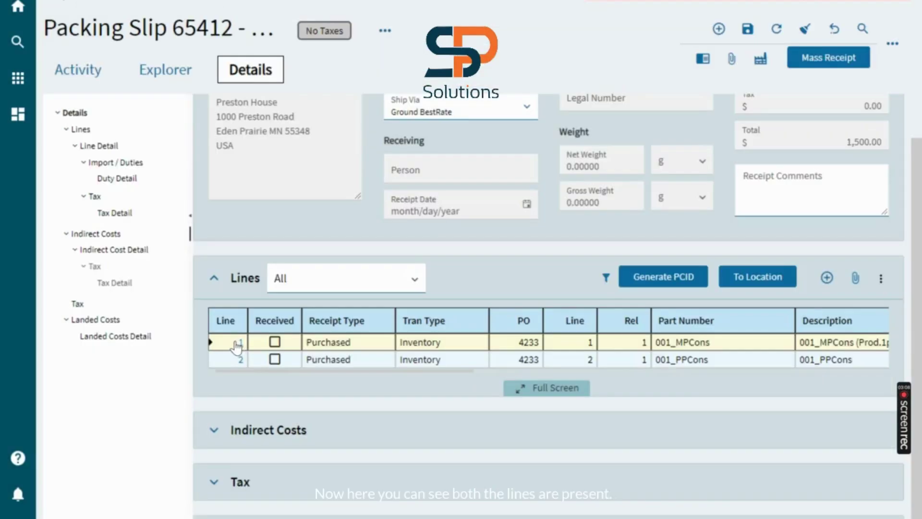
left_click(483, 358)
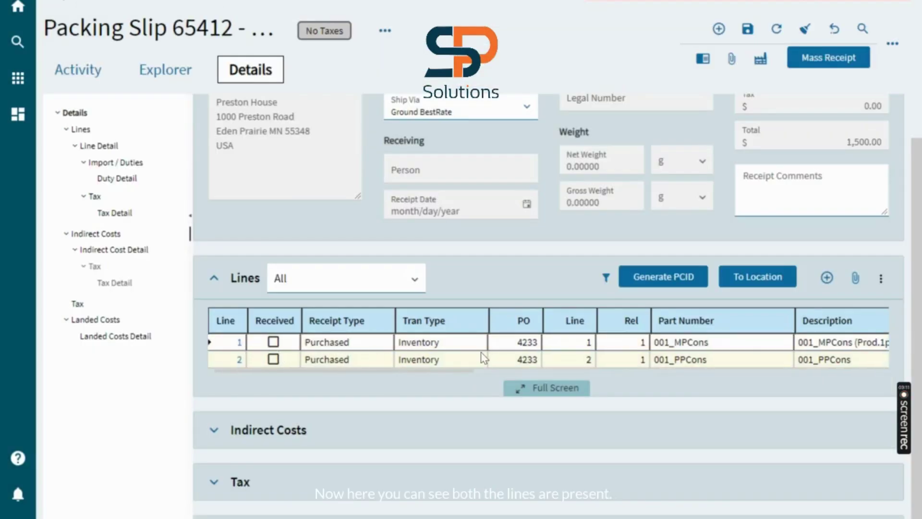
scroll(483, 358, "right", 5)
Step: Tick Received All on packing slip 65412, save it, and acknowledge the 'Receipt is Compliant' message
left_click(748, 154)
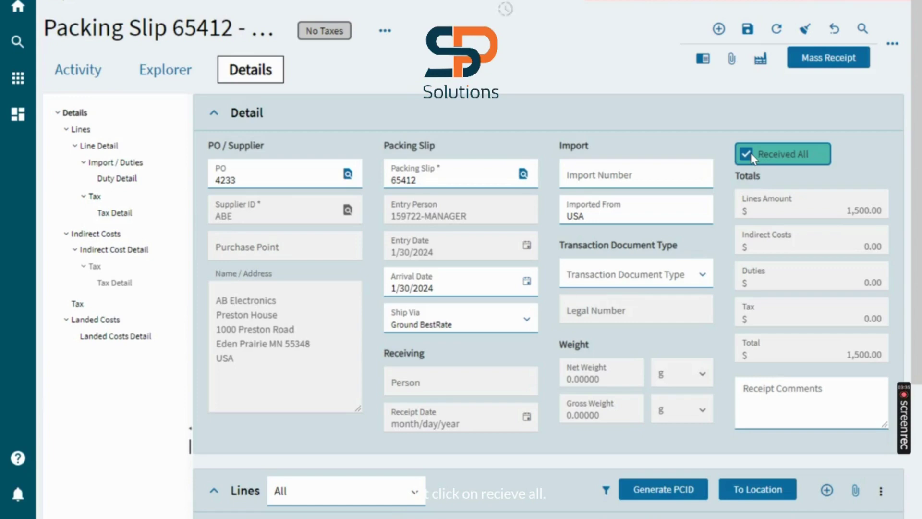
left_click(749, 28)
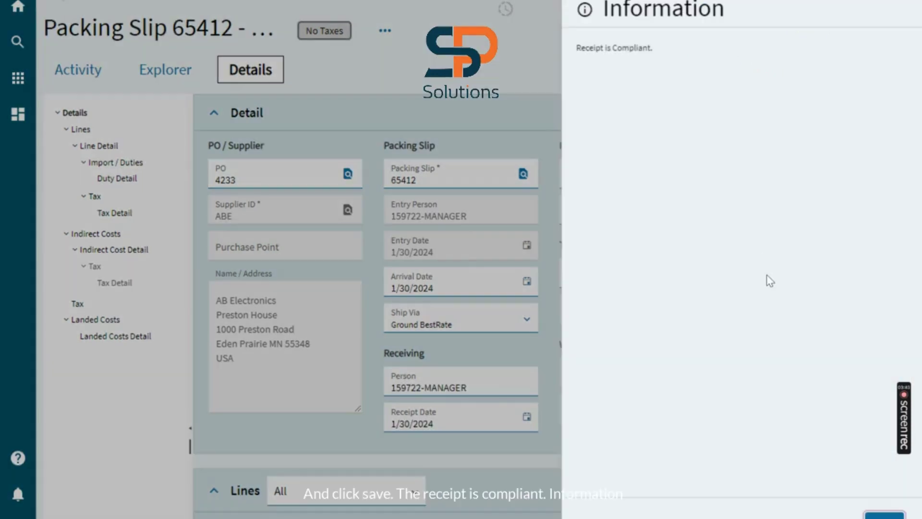
left_click(885, 515)
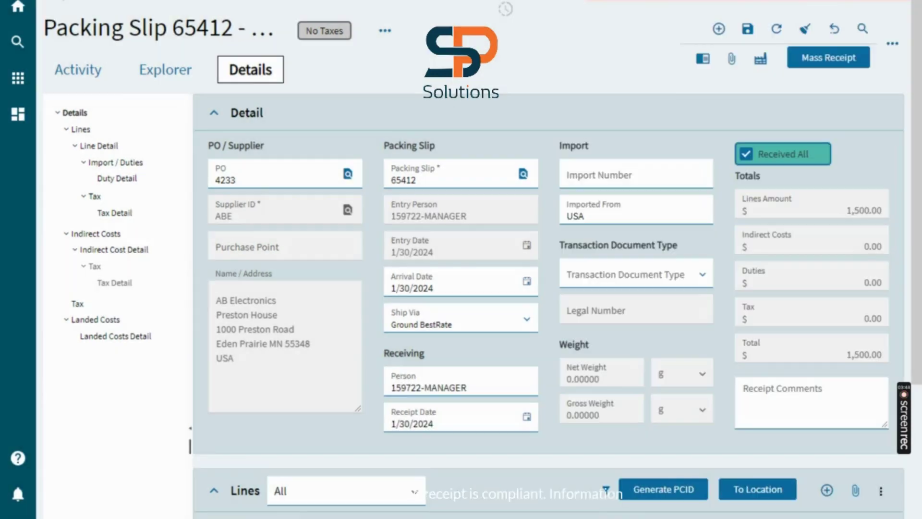